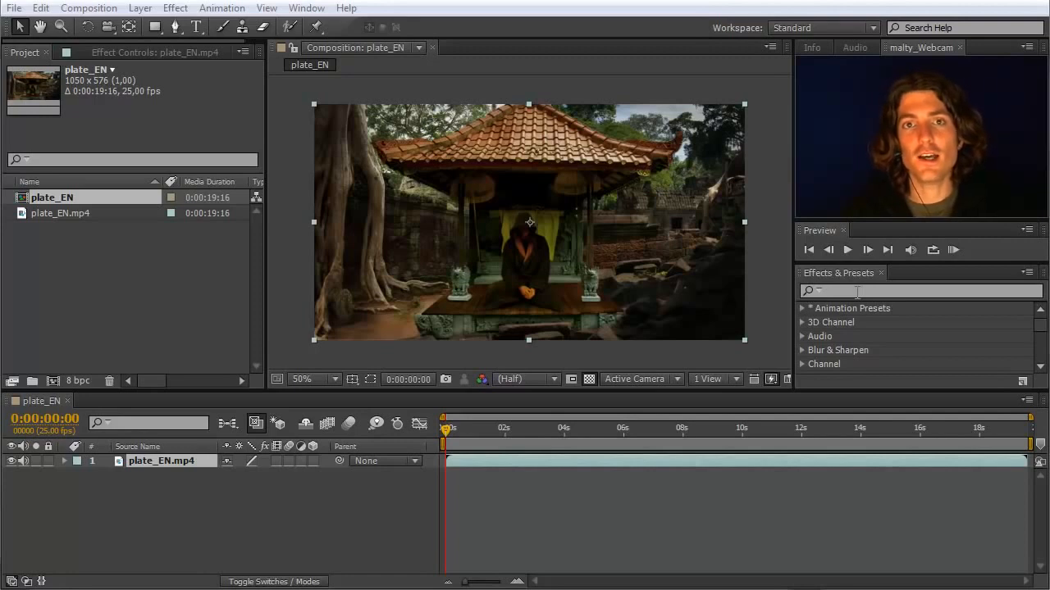
- Find the Curves effect by searching for "curv" and apply it to the plate_EN.mp4 layer
click(857, 292)
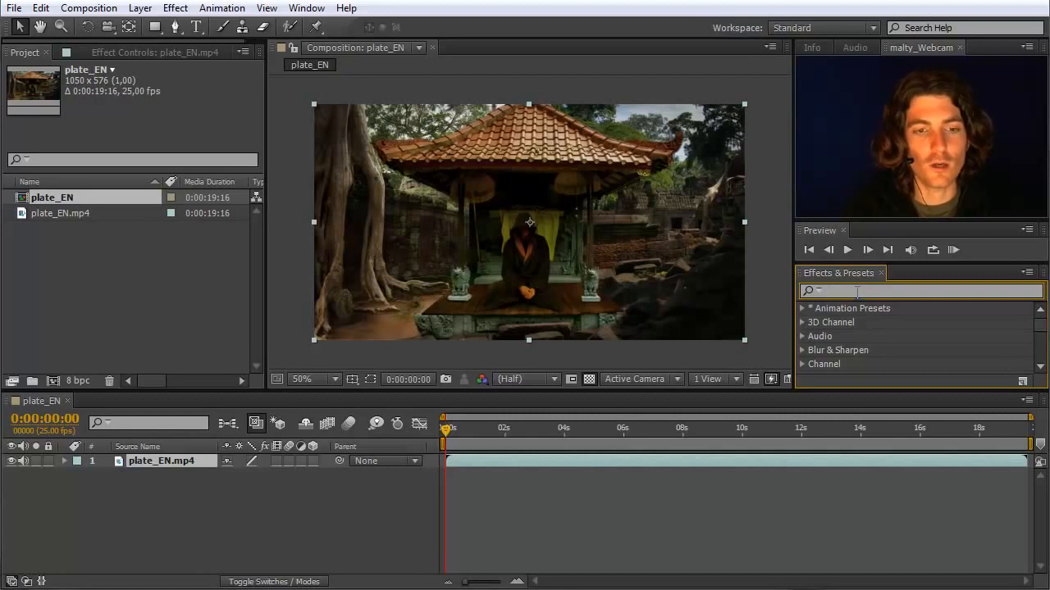
click(161, 459)
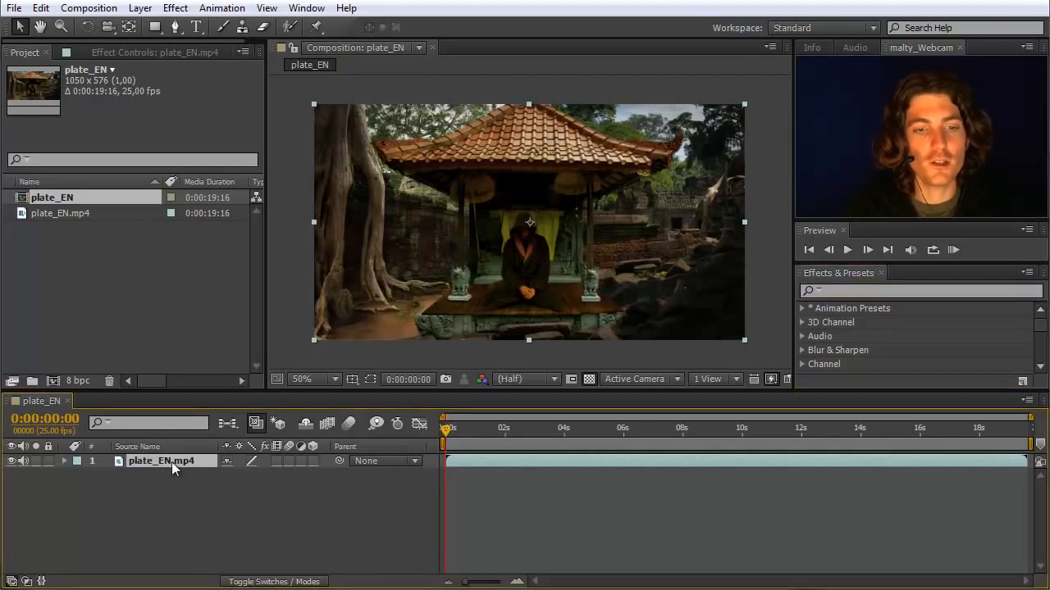
drag(447, 431, 400, 441)
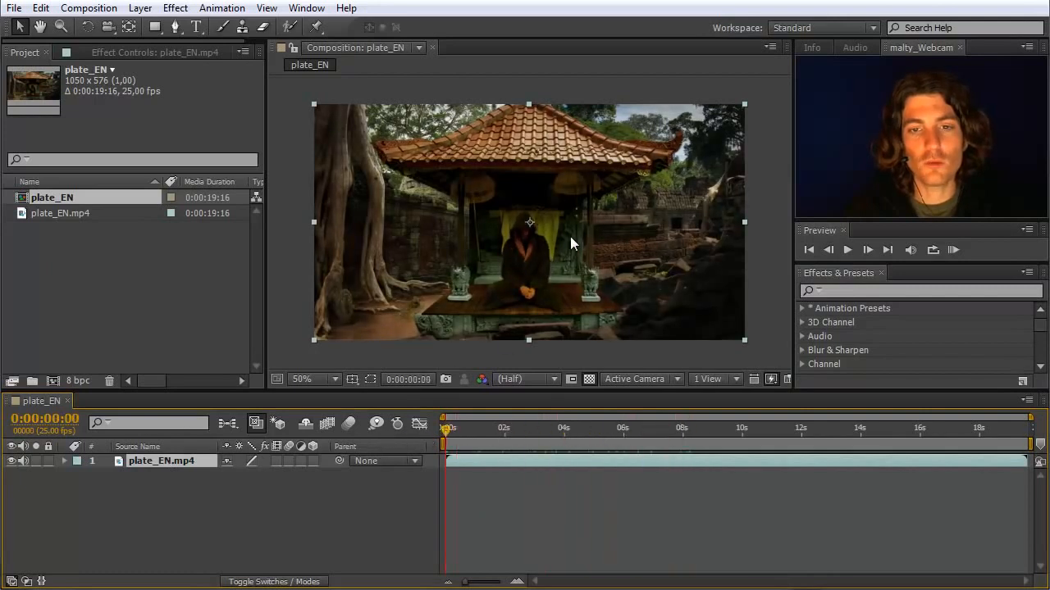
click(859, 292)
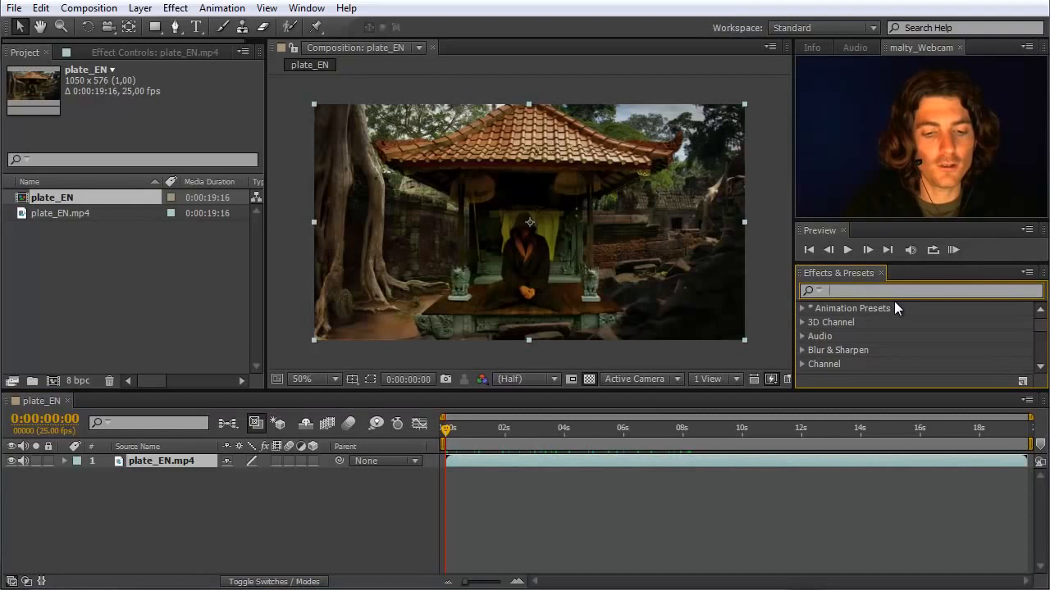
text(curv)
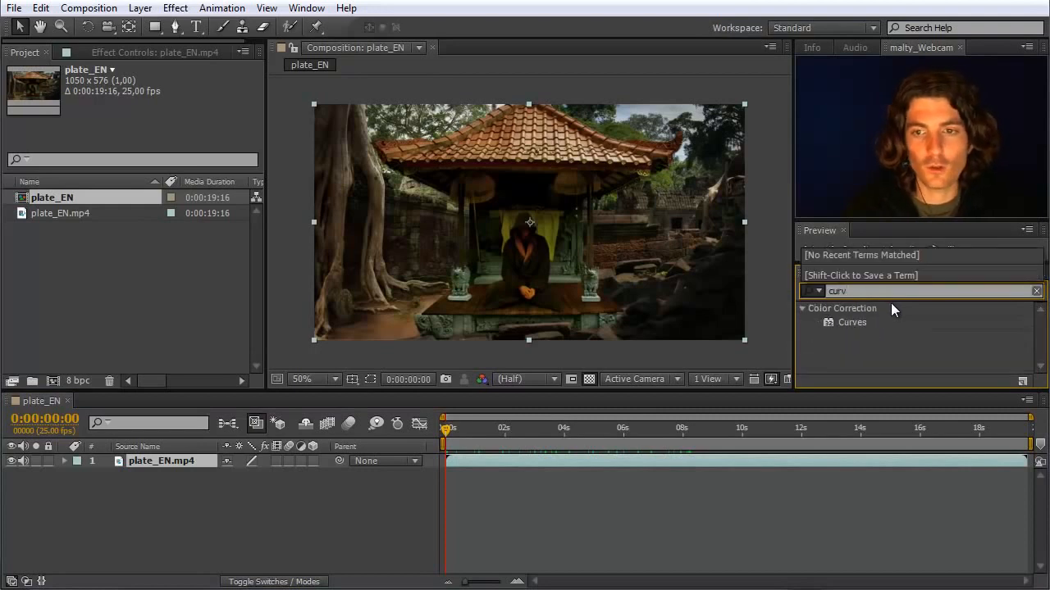
drag(839, 322, 163, 459)
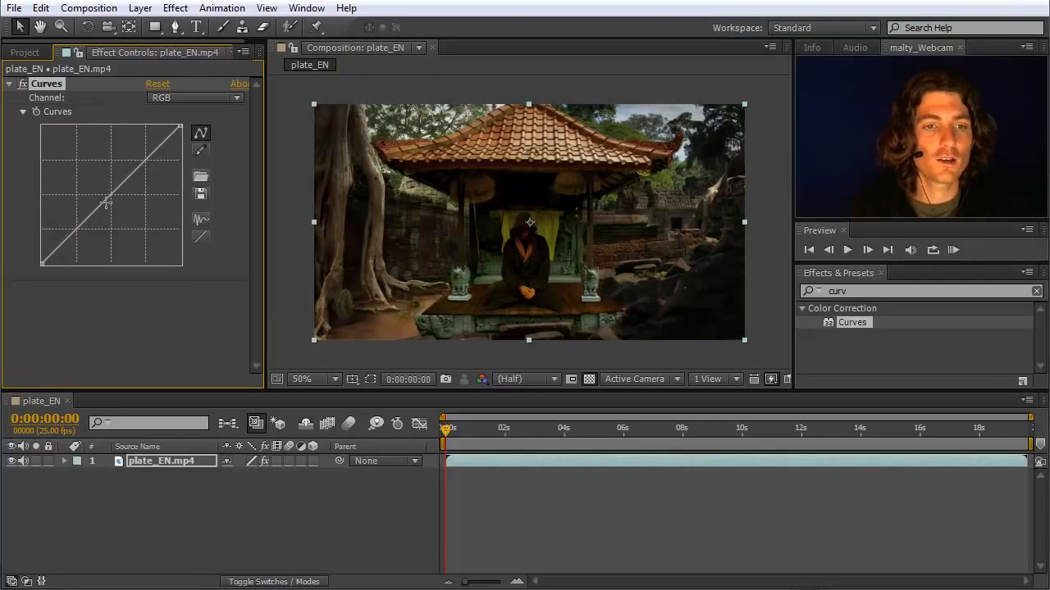
- Add a highlight point and a shadow point to the RGB curve and raise both to brighten the clip
drag(148, 159, 135, 140)
drag(85, 202, 66, 191)
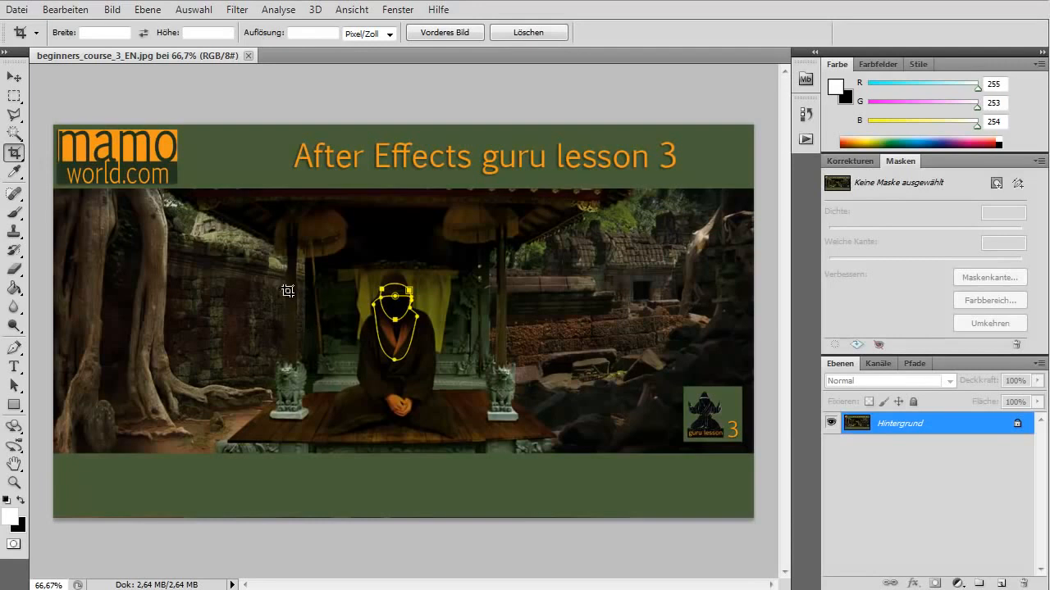
- Switch to Photoshop and open the Curves adjustment for beginners_course_3_EN.jpg
click(112, 11)
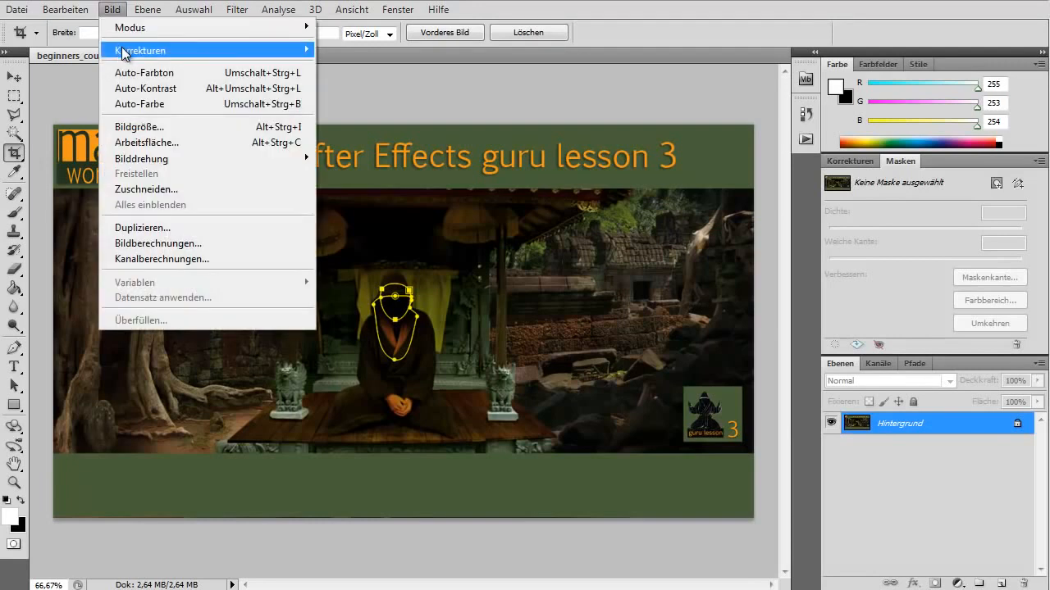
mouse_move(126, 52)
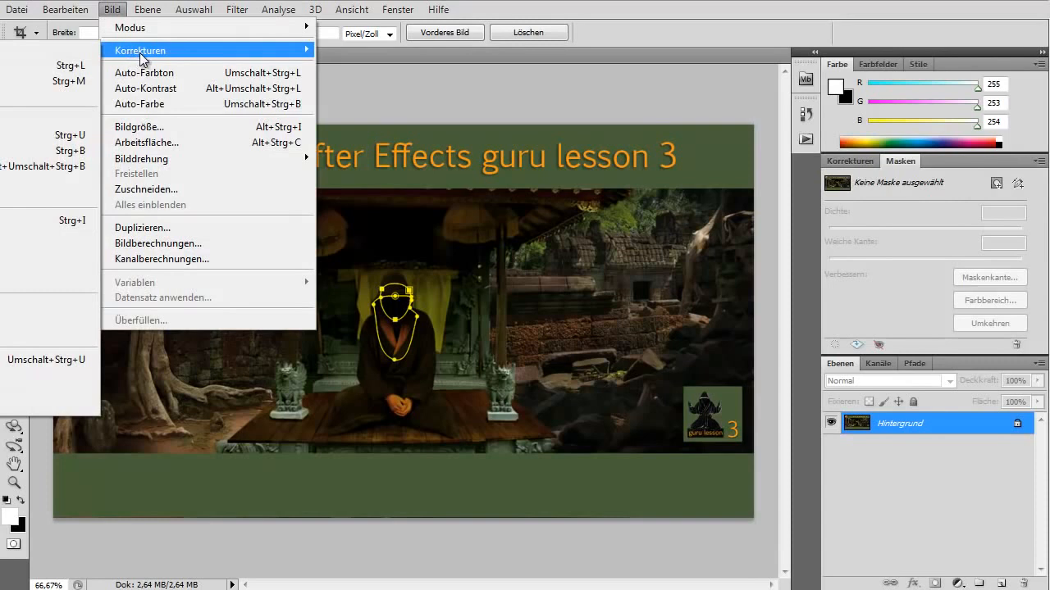
click(12, 82)
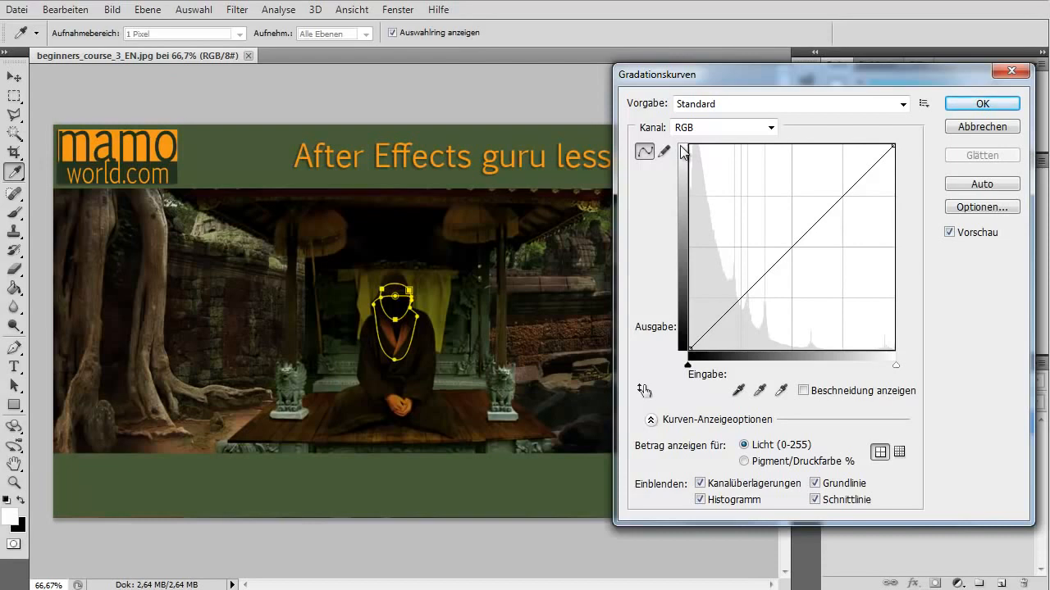
- Try a white-point output of 163 and black-point outputs of 82 and 62 on the RGB curve, restoring each endpoint
click(893, 146)
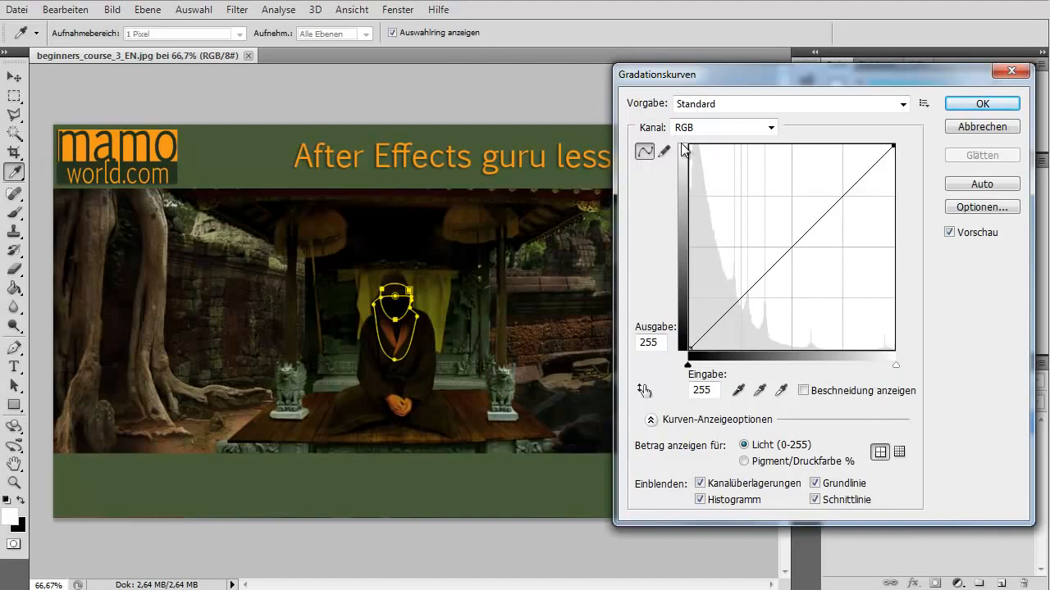
drag(892, 146, 894, 219)
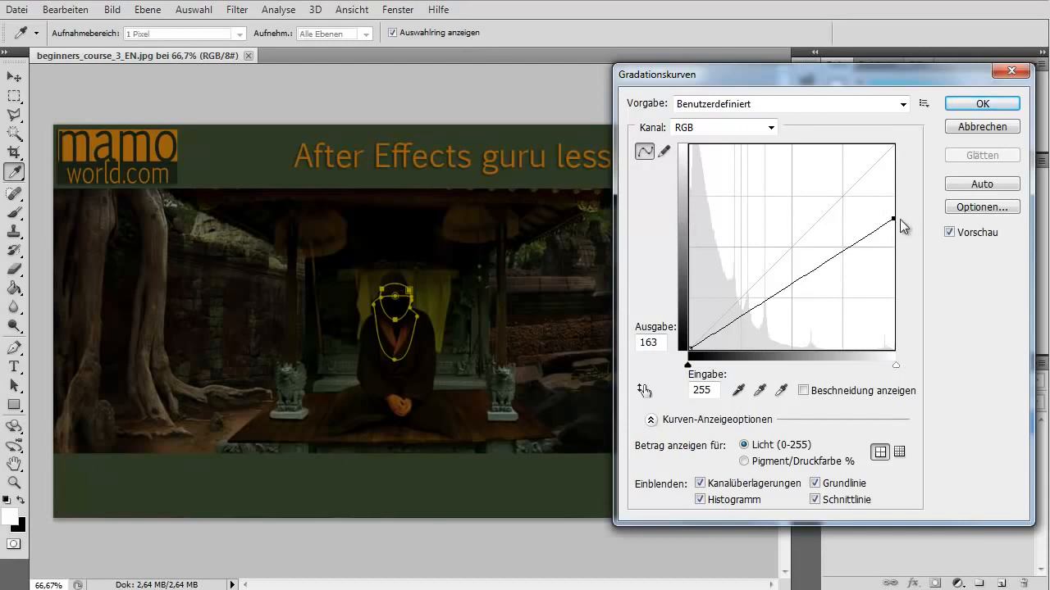
drag(893, 219, 915, 146)
drag(689, 349, 690, 282)
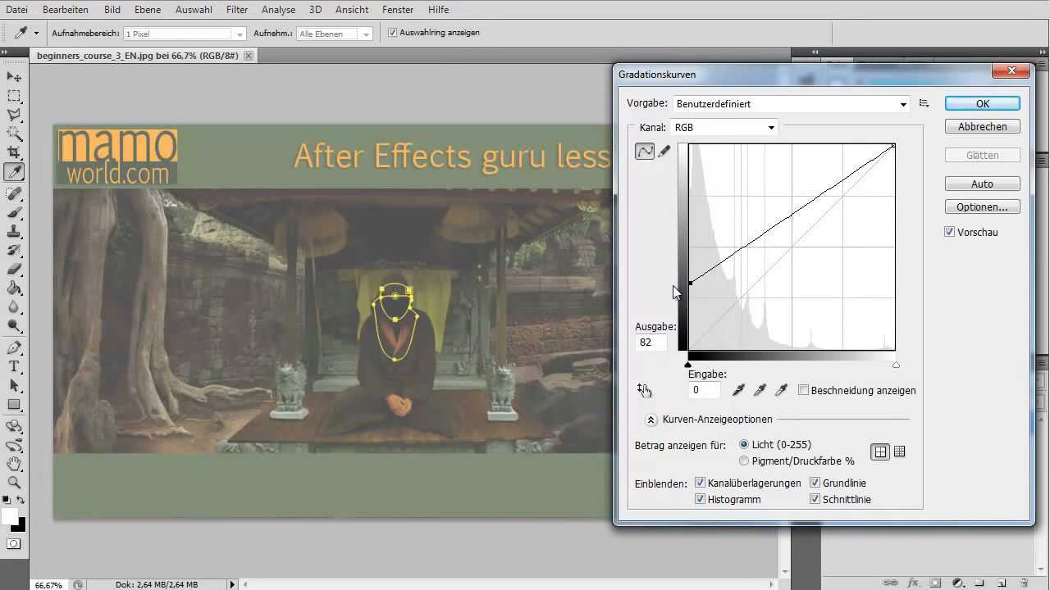
mouse_move(689, 282)
mouse_down()
mouse_move(682, 367)
mouse_move(689, 299)
mouse_up()
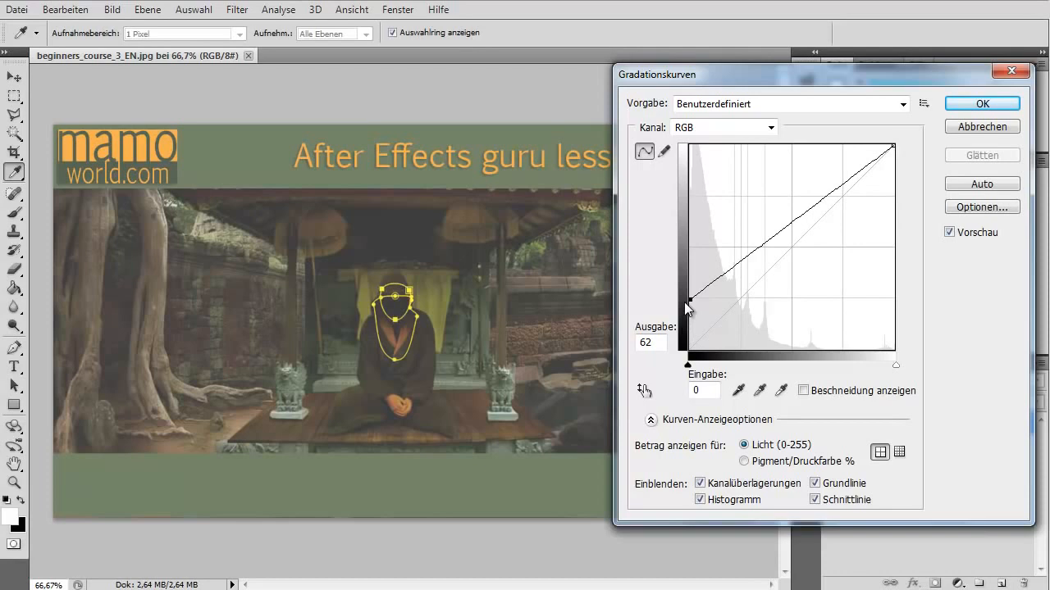
drag(690, 296, 691, 348)
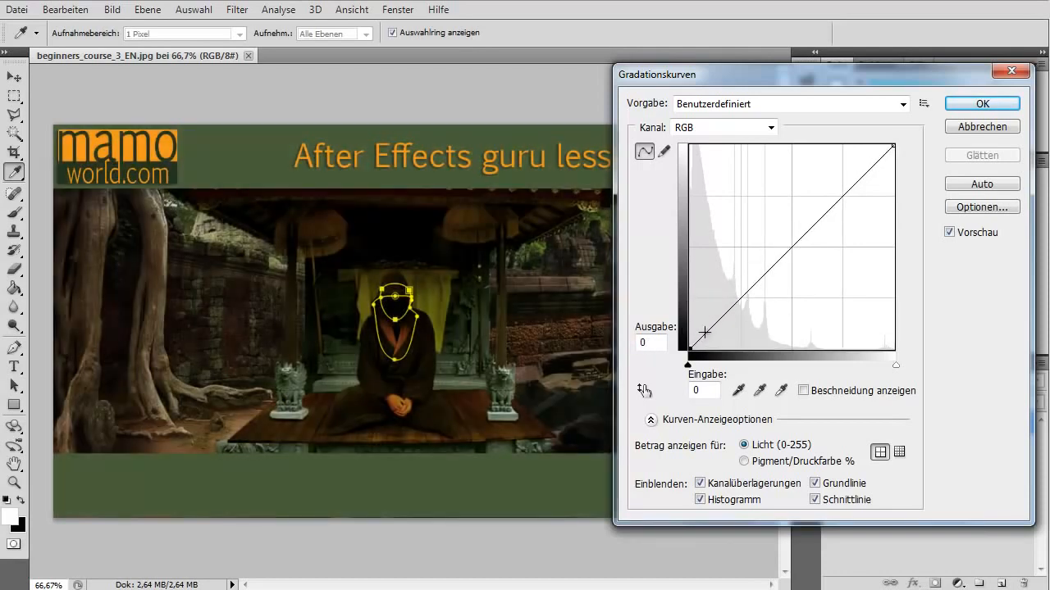
- Try brightening the shadows with two added points on the RGB curve, one near input 10, output 46, and remove both points
click(713, 326)
drag(713, 326, 697, 312)
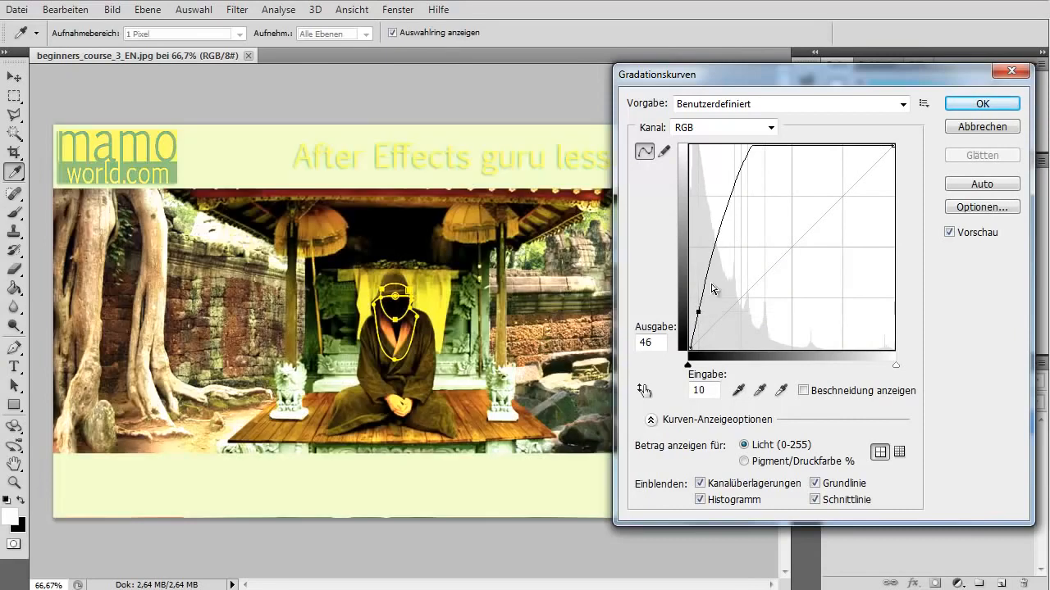
drag(735, 179, 720, 269)
drag(696, 307, 698, 314)
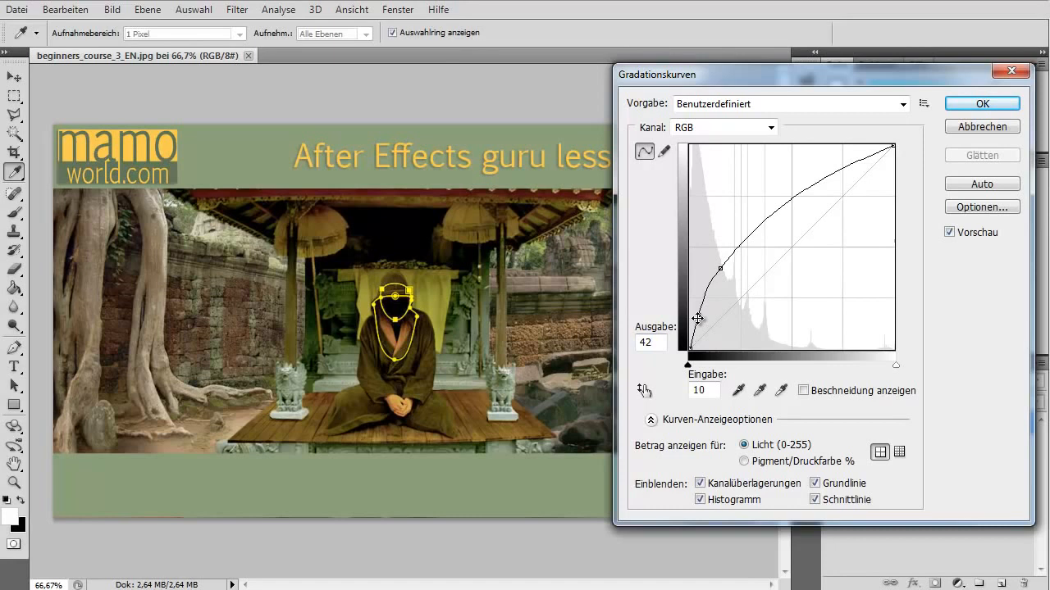
drag(697, 318, 668, 325)
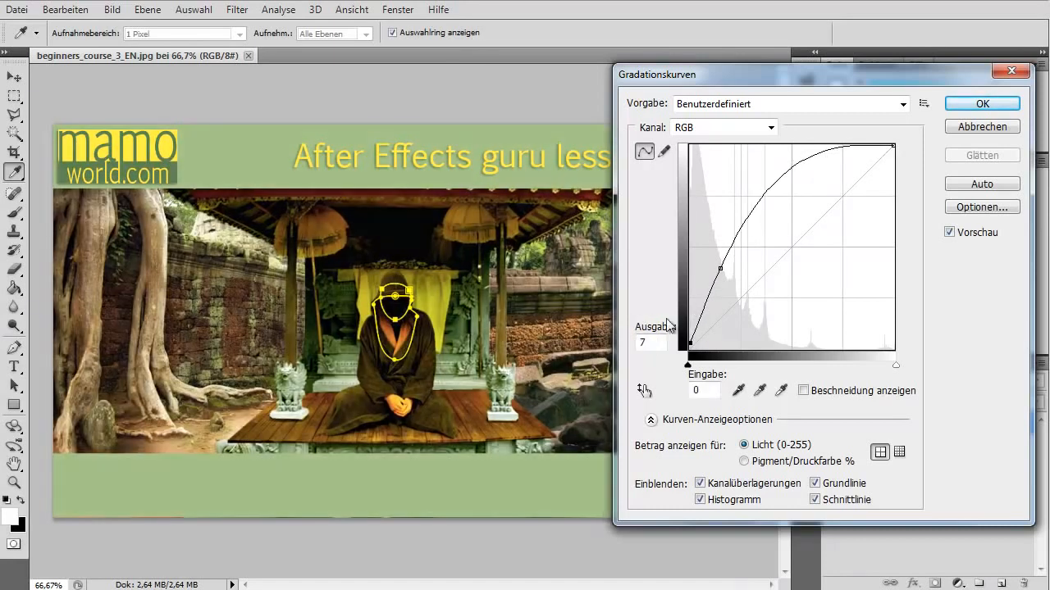
drag(720, 268, 610, 278)
- Try lowering the contrast with a black output of about 60 and a white output of about 191, and restore the straight curve
drag(690, 342, 690, 305)
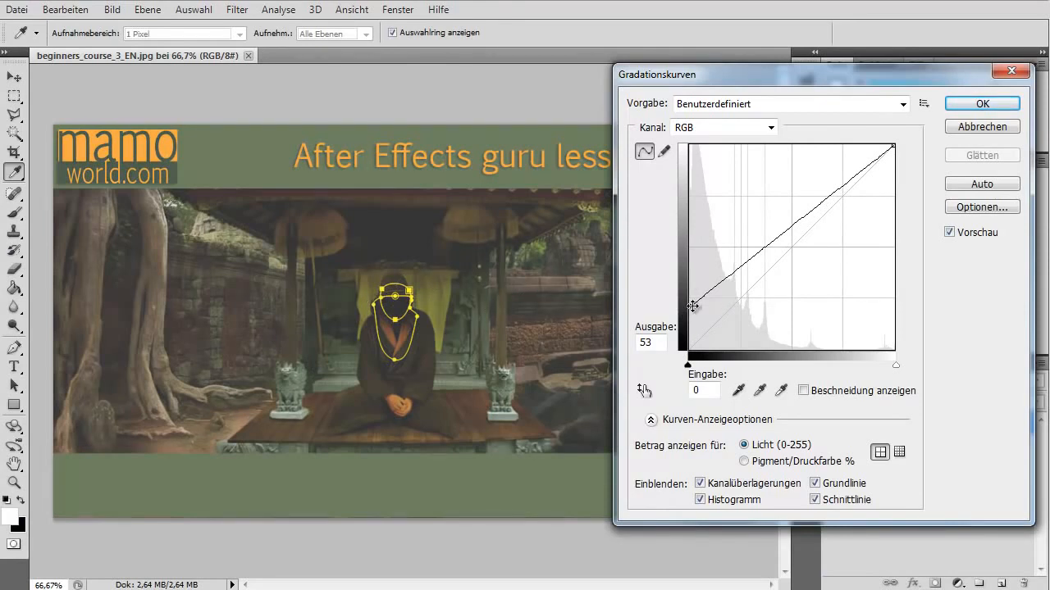
drag(692, 306, 692, 301)
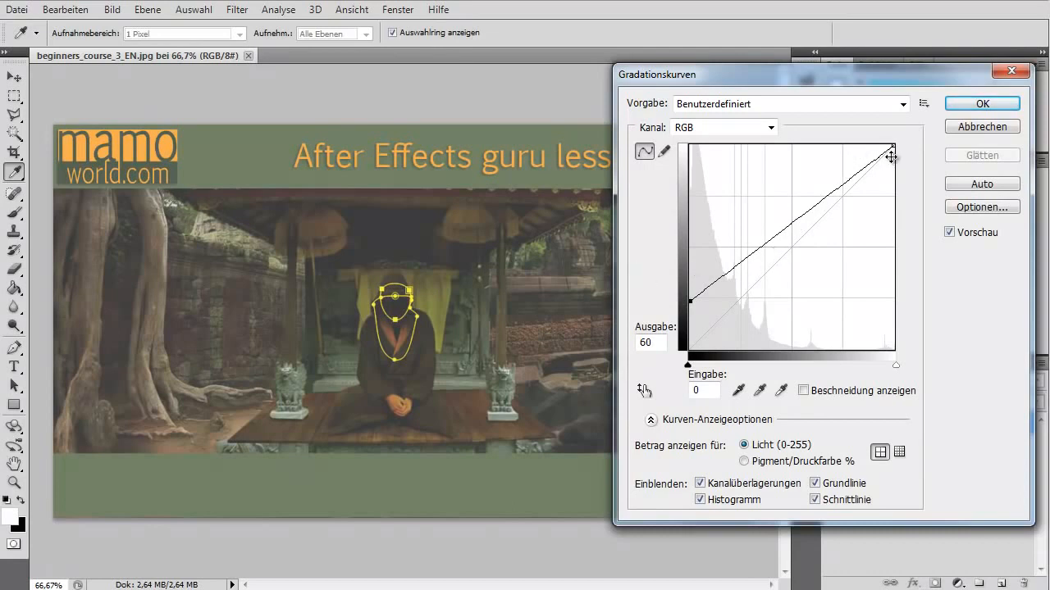
drag(894, 149, 900, 196)
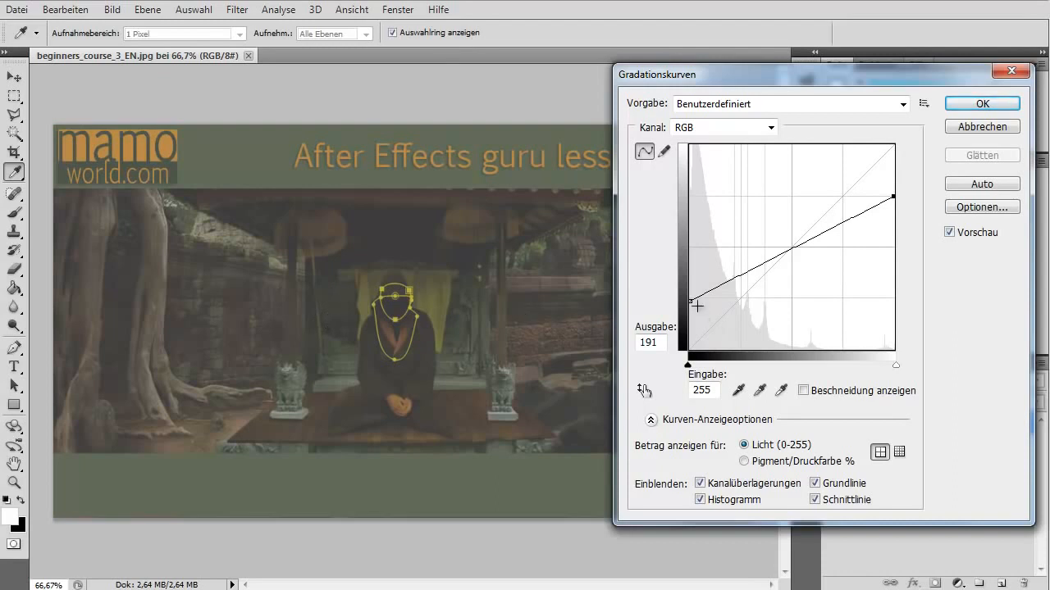
mouse_move(691, 300)
mouse_down()
mouse_move(688, 349)
mouse_move(691, 301)
mouse_up()
mouse_move(893, 197)
mouse_down()
mouse_move(892, 146)
mouse_move(894, 198)
mouse_up()
drag(894, 198, 893, 146)
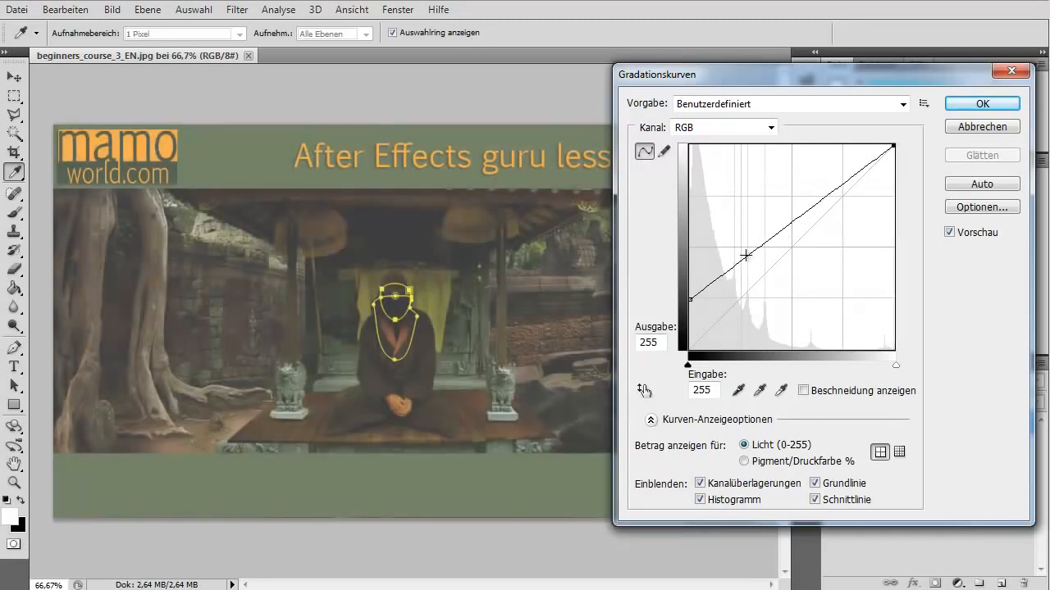
drag(689, 301, 686, 350)
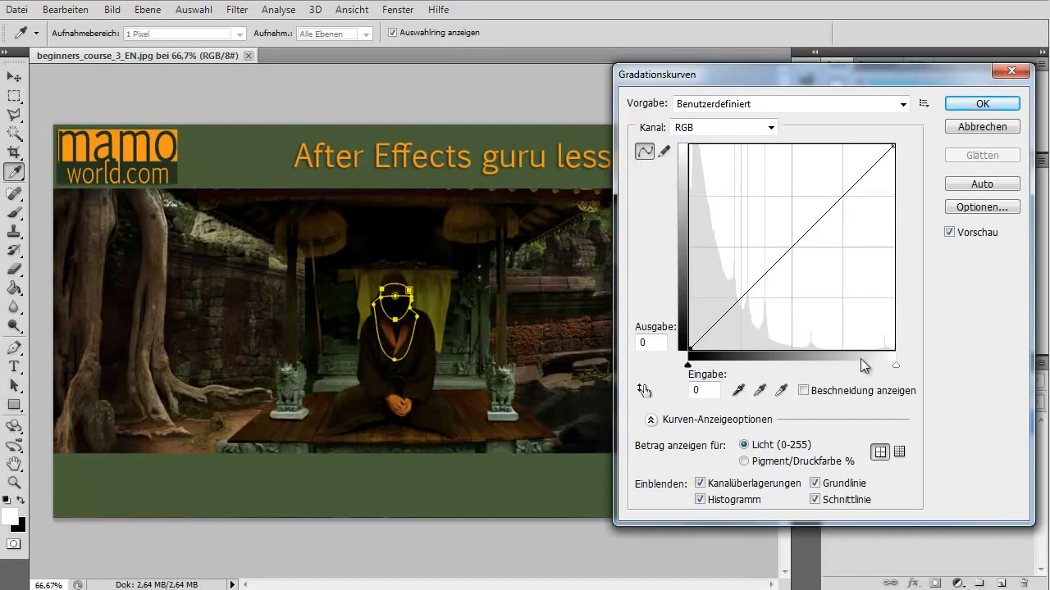
- Shape the RGB curve into a mild S with points near input 190, output 205 and input 62, output 44
drag(844, 197, 843, 176)
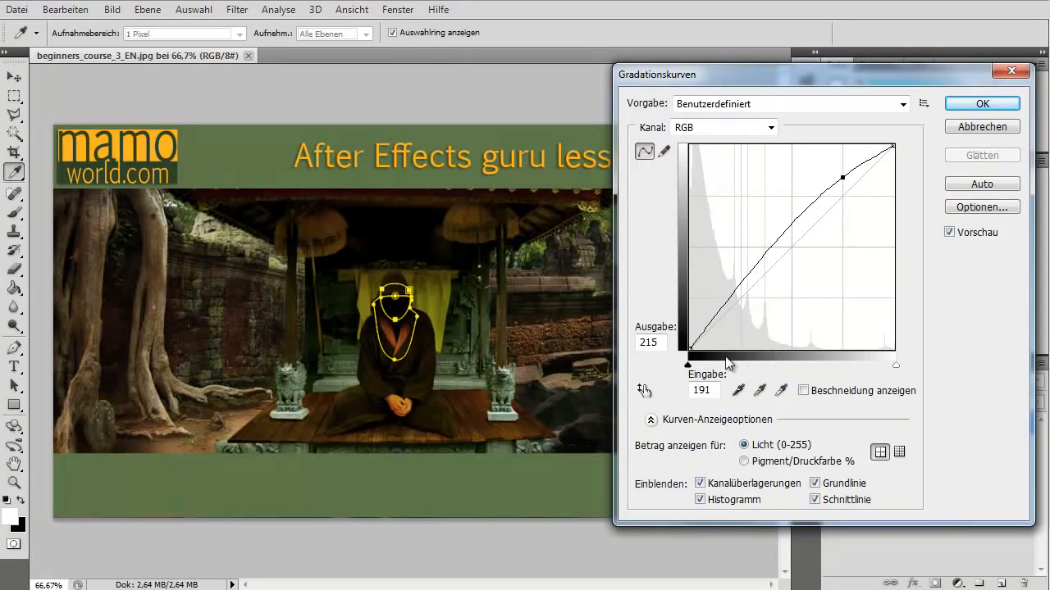
drag(739, 282, 738, 324)
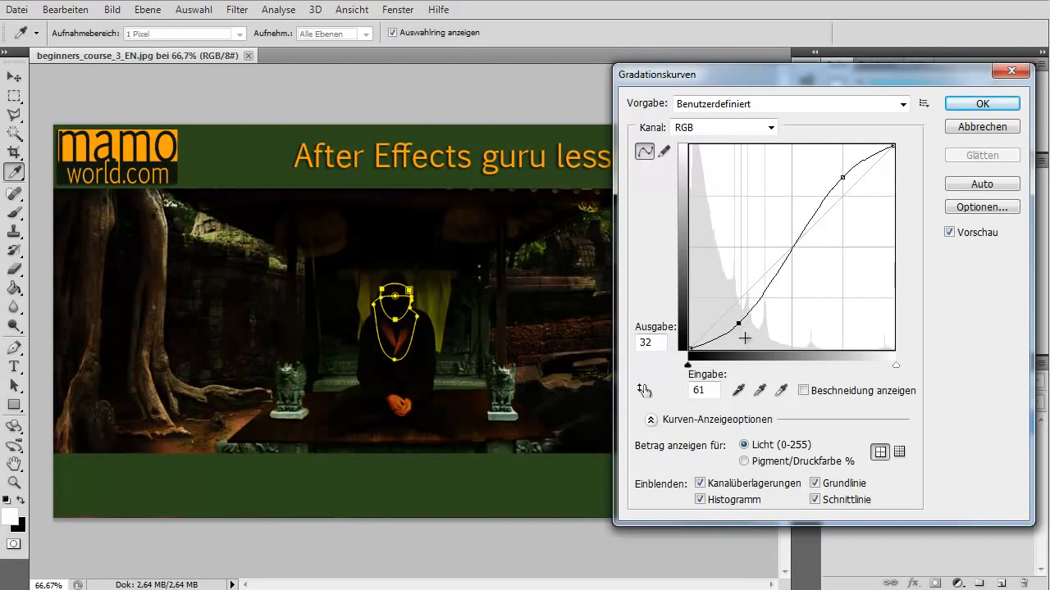
drag(739, 324, 739, 313)
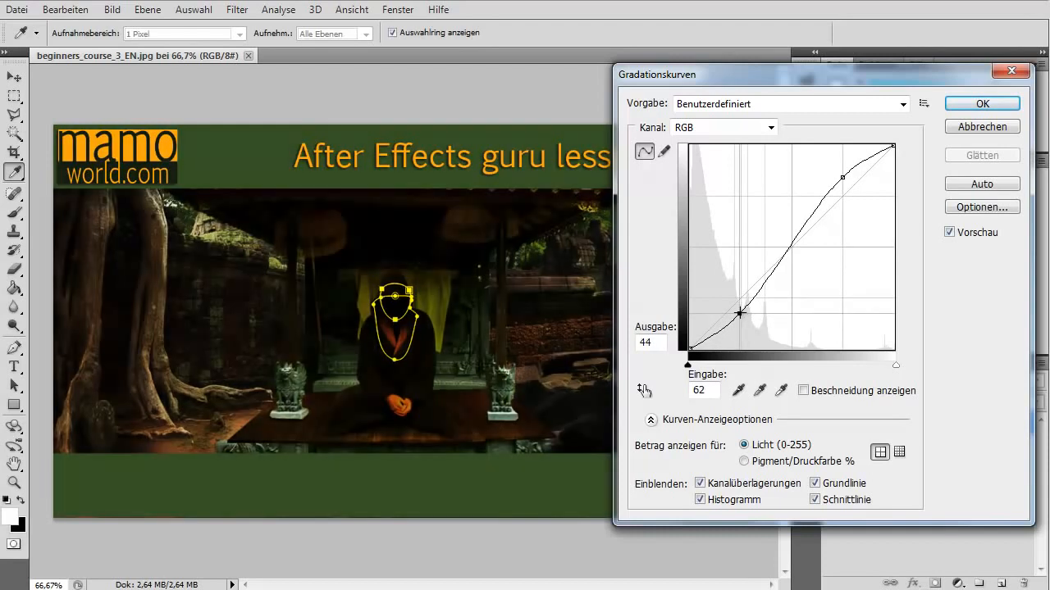
drag(842, 178, 843, 188)
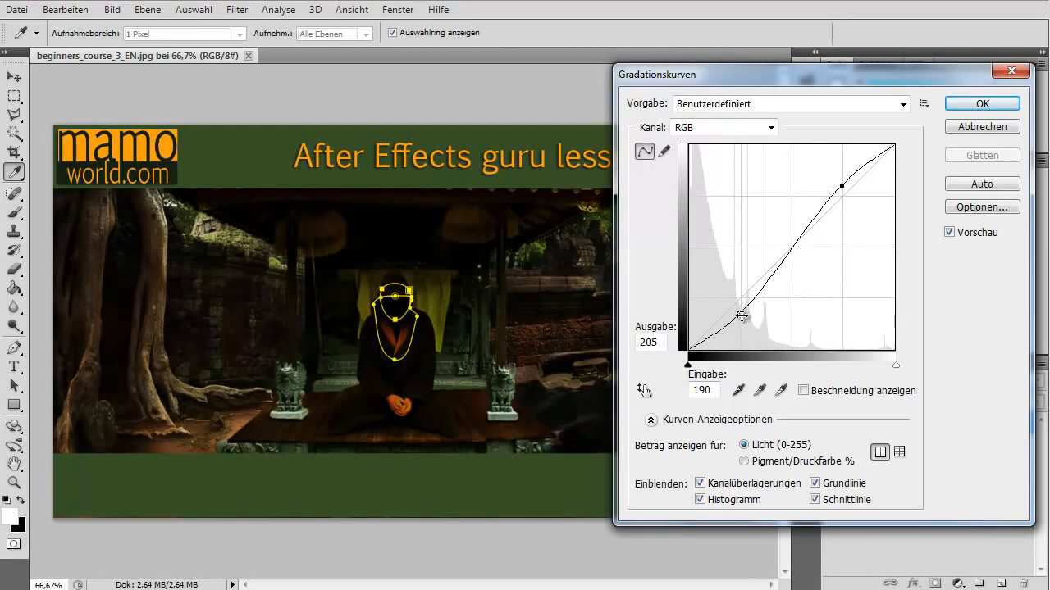
- Invert the S-curve by raising the shadow point to input 64, output 92 and lowering the highlight point below the diagonal
drag(740, 318, 741, 277)
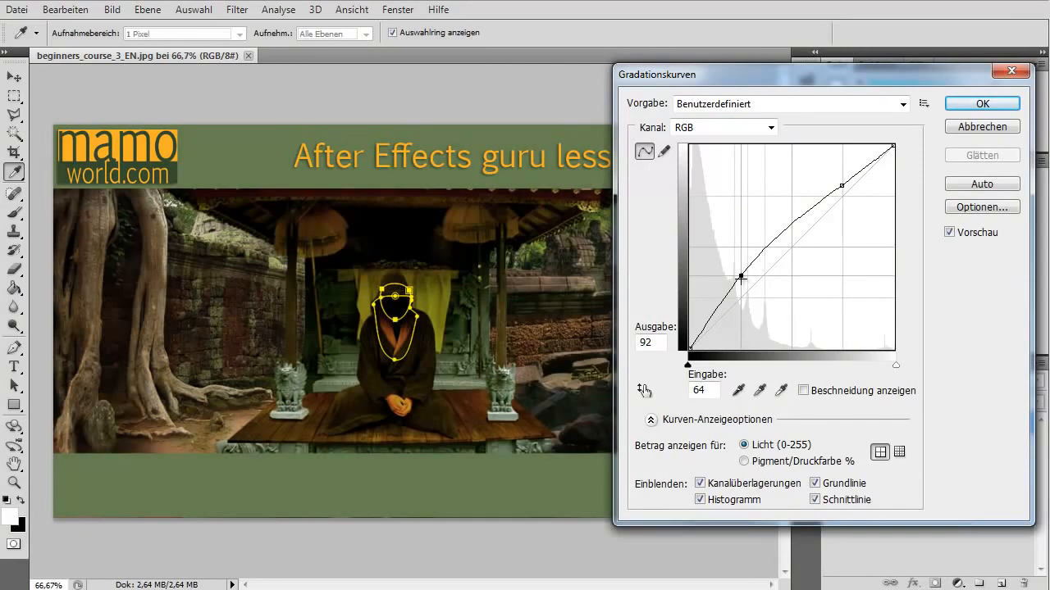
drag(842, 186, 842, 220)
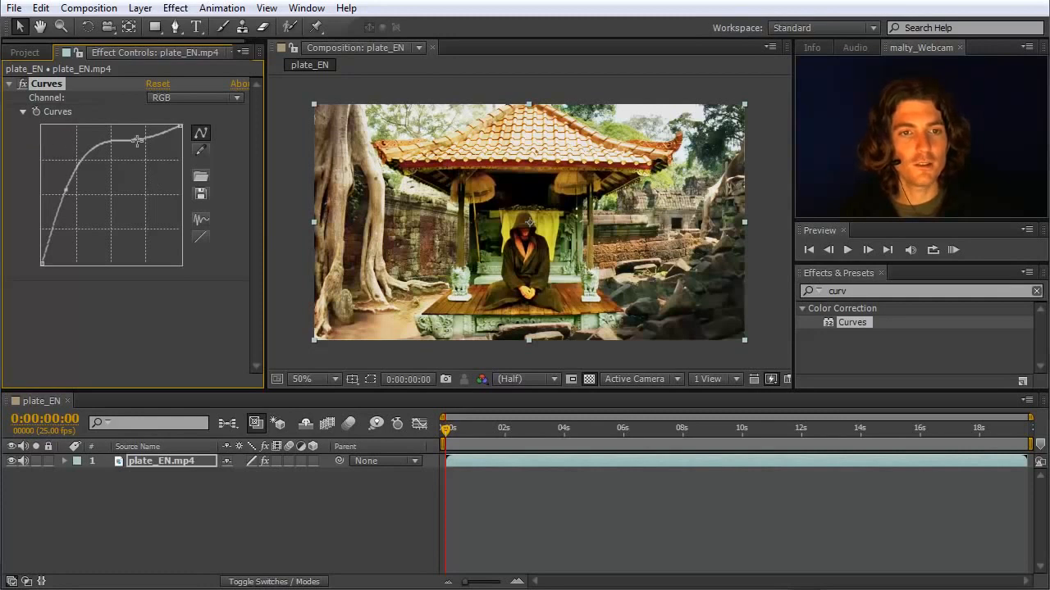
- Switch back to After Effects and flatten the RGB curve's midtones by lowering the highlight point and easing the shadow point down
drag(134, 133, 138, 107)
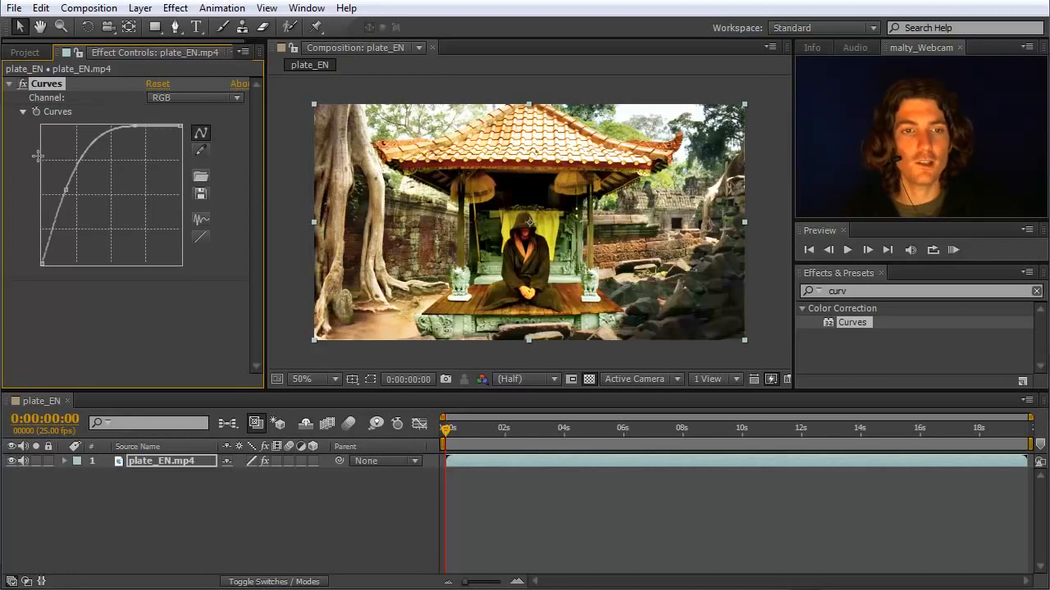
drag(132, 129, 150, 171)
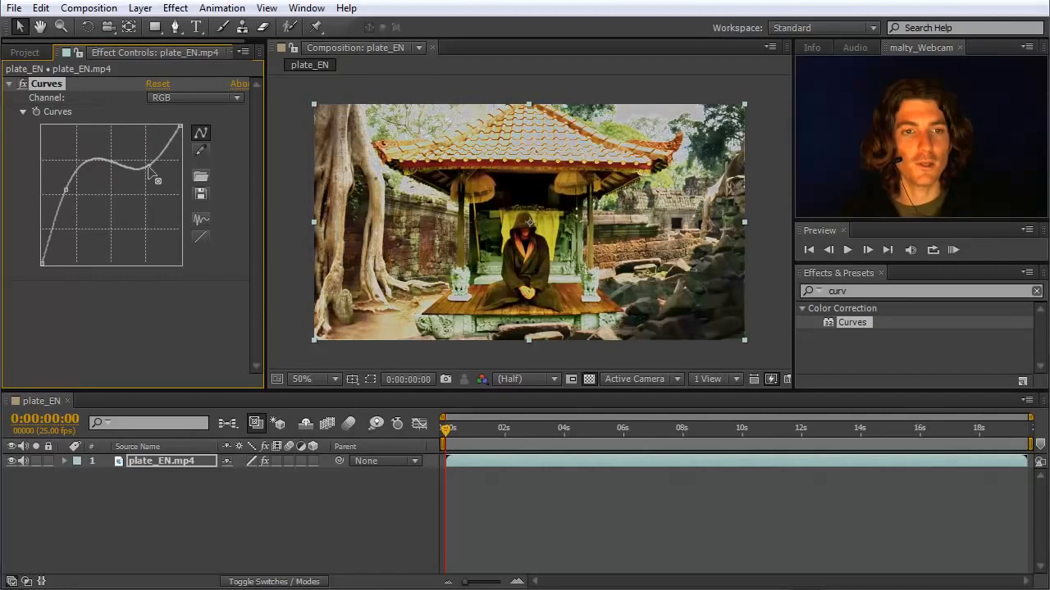
mouse_move(67, 193)
mouse_down()
mouse_move(72, 215)
mouse_move(70, 197)
mouse_move(79, 208)
mouse_up()
drag(148, 172, 149, 178)
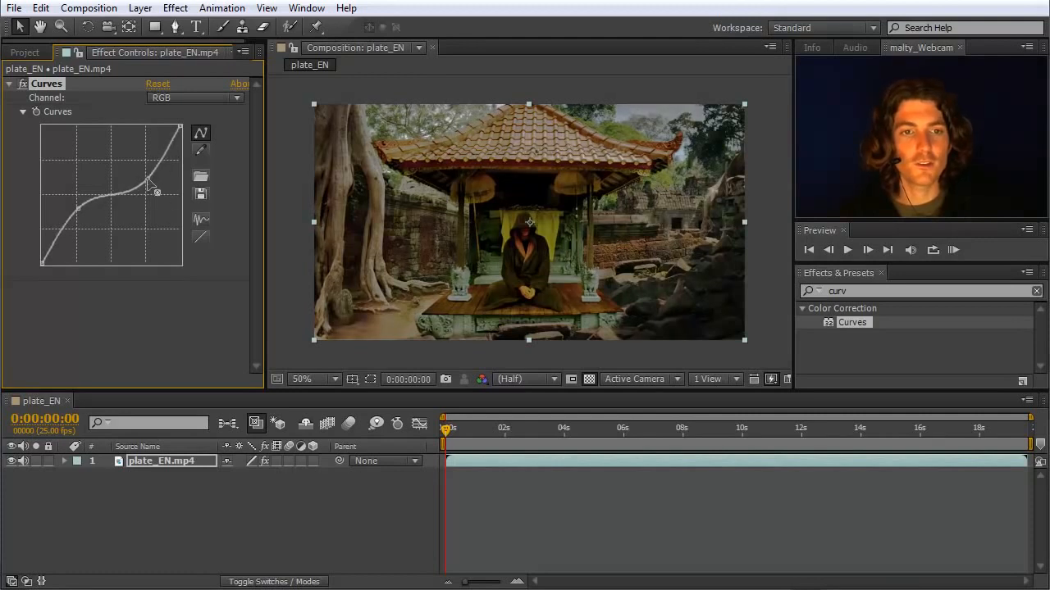
- Try an S-shaped RGB curve with raised highlights and lowered shadows, and remove both points to restore the straight line
drag(148, 179, 134, 156)
drag(75, 206, 97, 218)
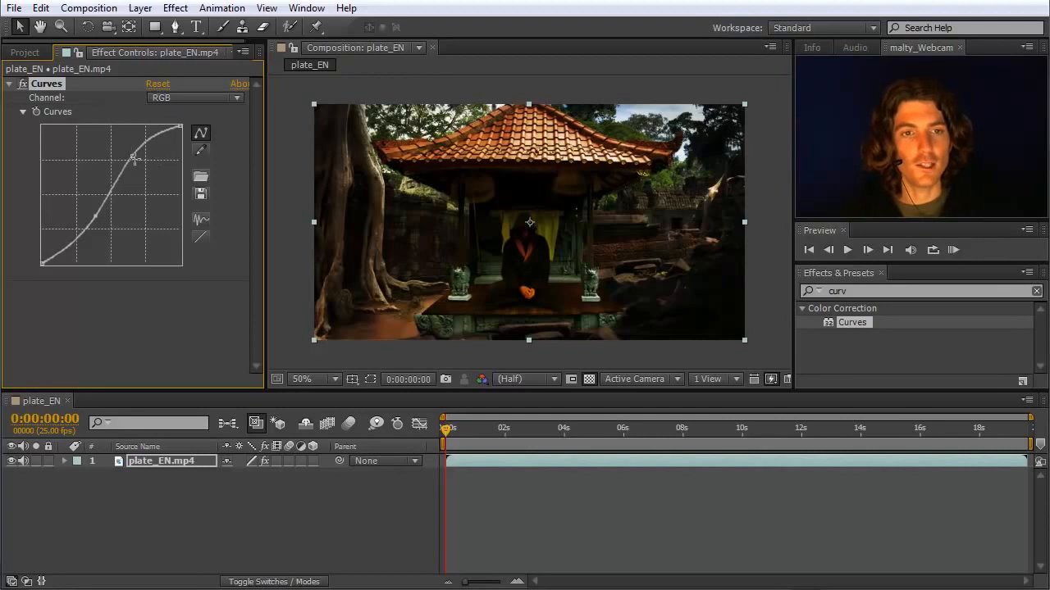
drag(135, 164, 209, 211)
drag(97, 218, 270, 234)
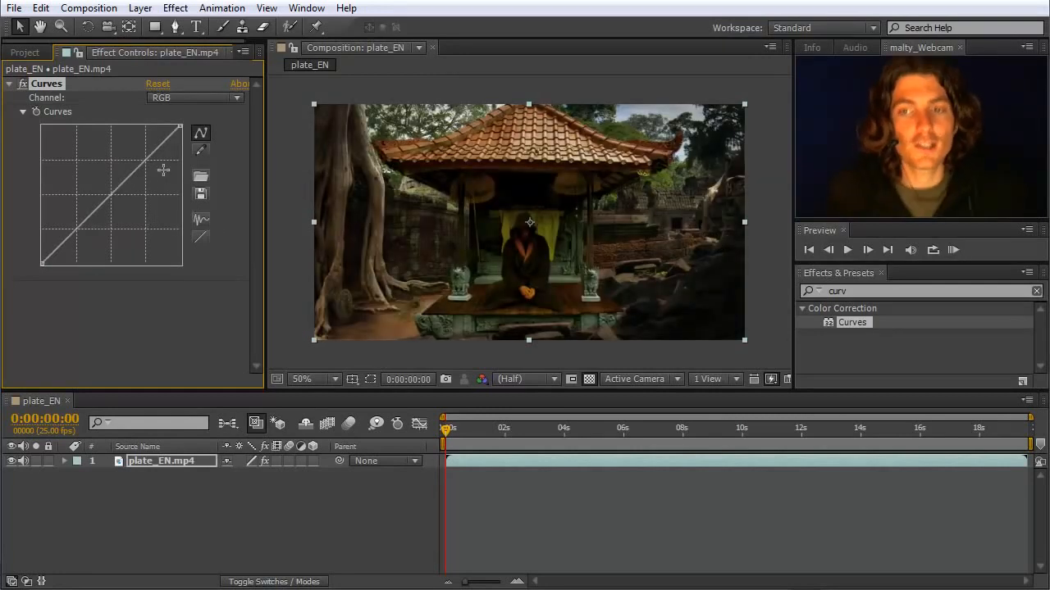
- Tint the highlights green by raising the upper part of the Green channel curve and pulling its lower midtones back toward the diagonal
click(238, 96)
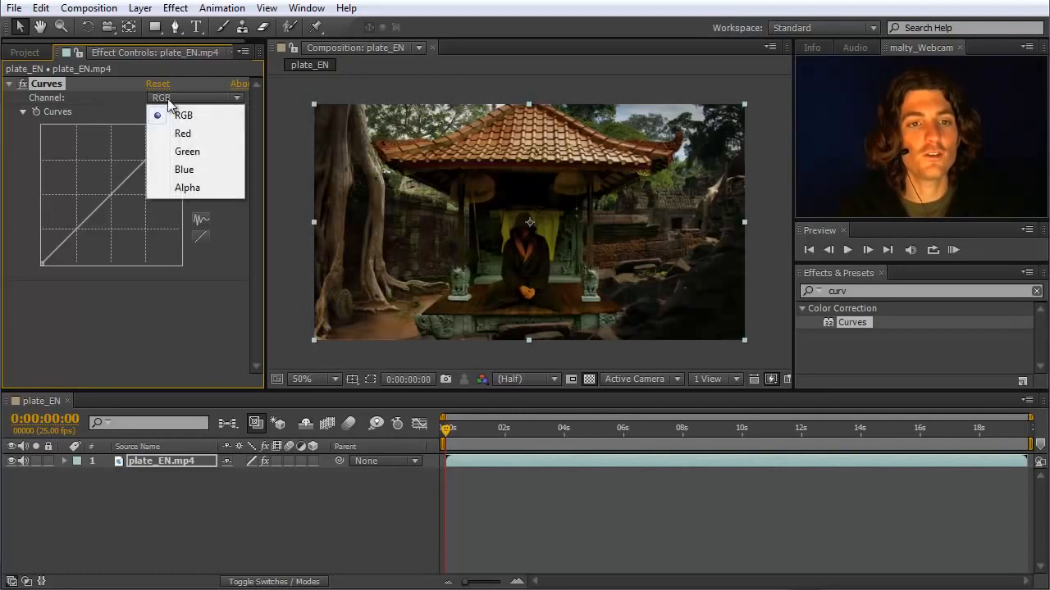
click(205, 154)
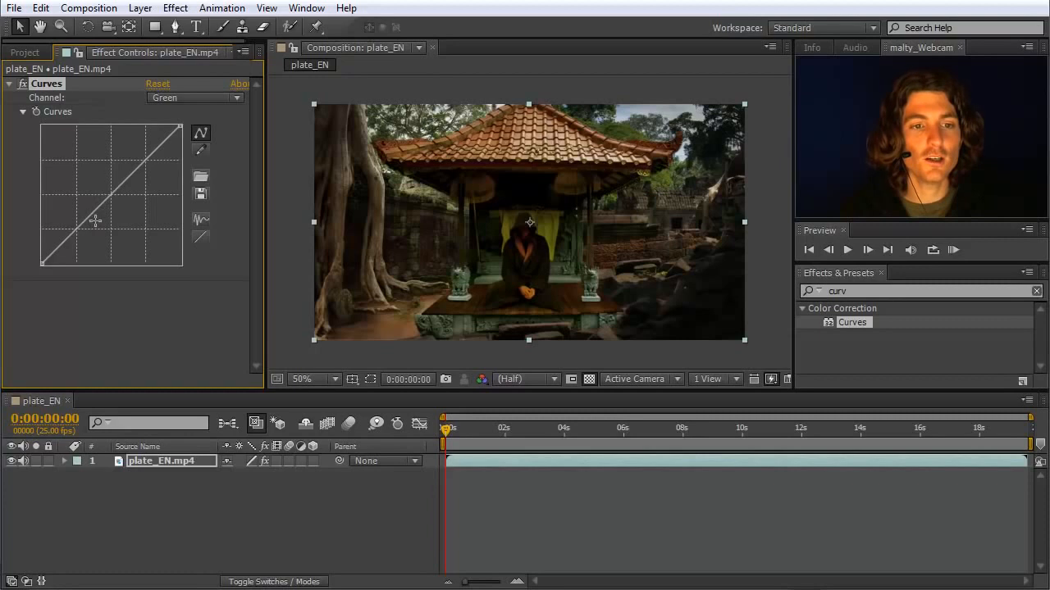
drag(143, 163, 134, 148)
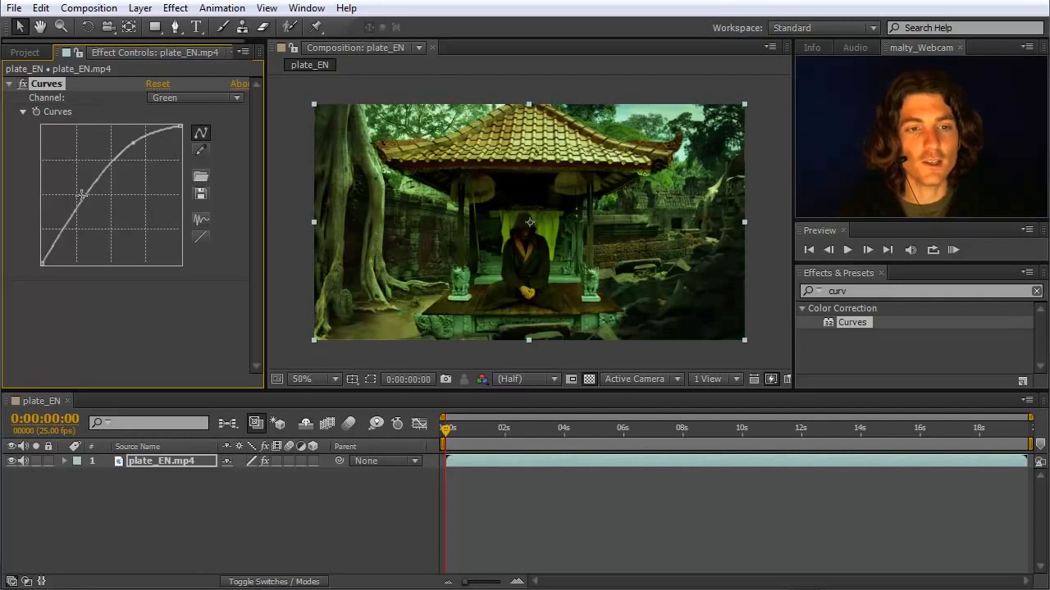
mouse_move(84, 196)
mouse_down()
mouse_move(106, 208)
mouse_move(103, 194)
mouse_up()
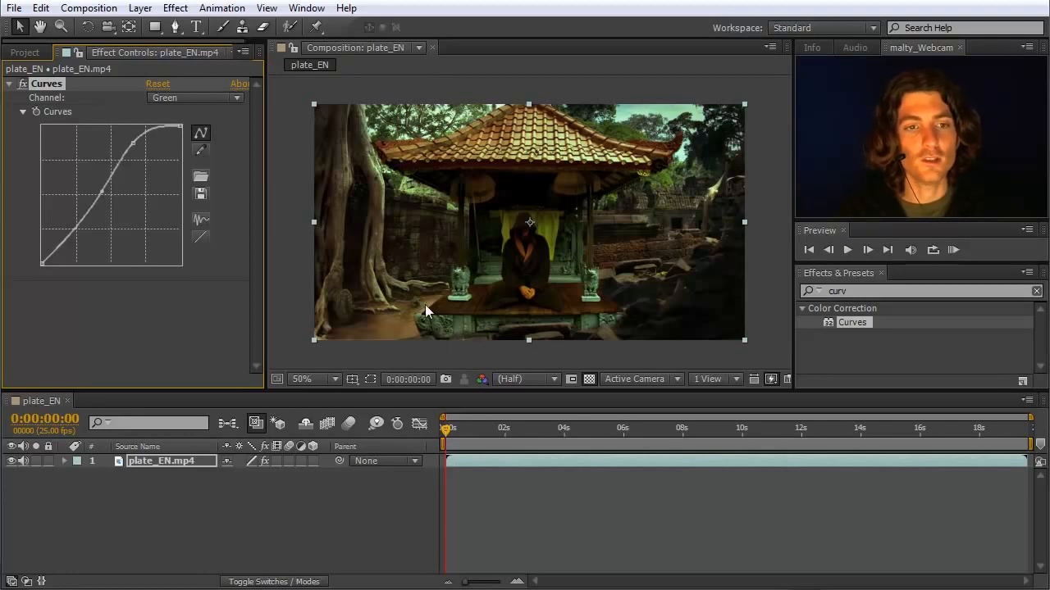
- Shape the Blue channel curve to add blue in the shadows, with the midtones back near the diagonal and the highlights lowered below it
click(236, 98)
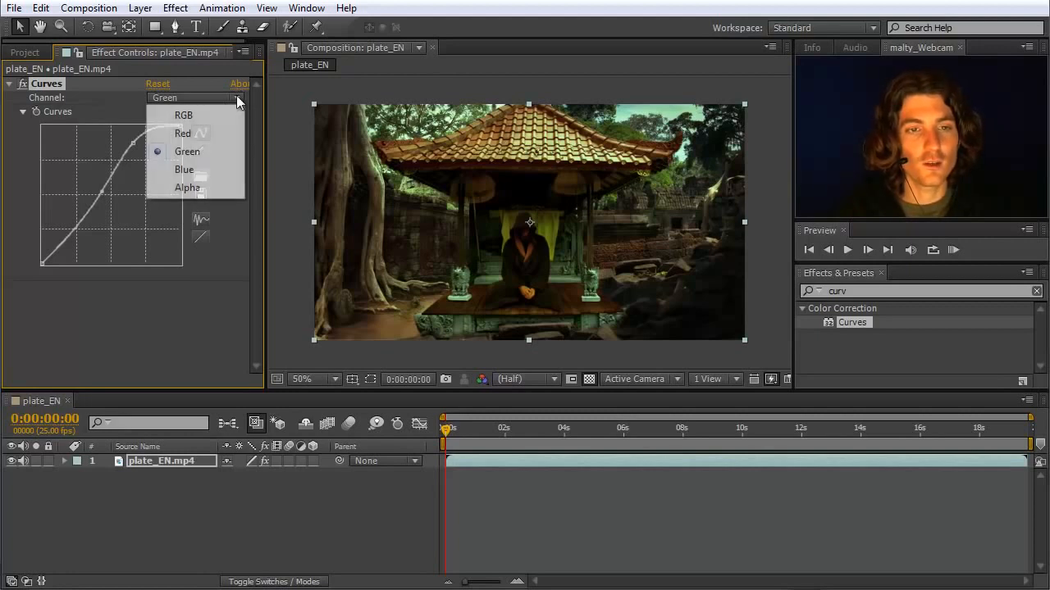
click(190, 170)
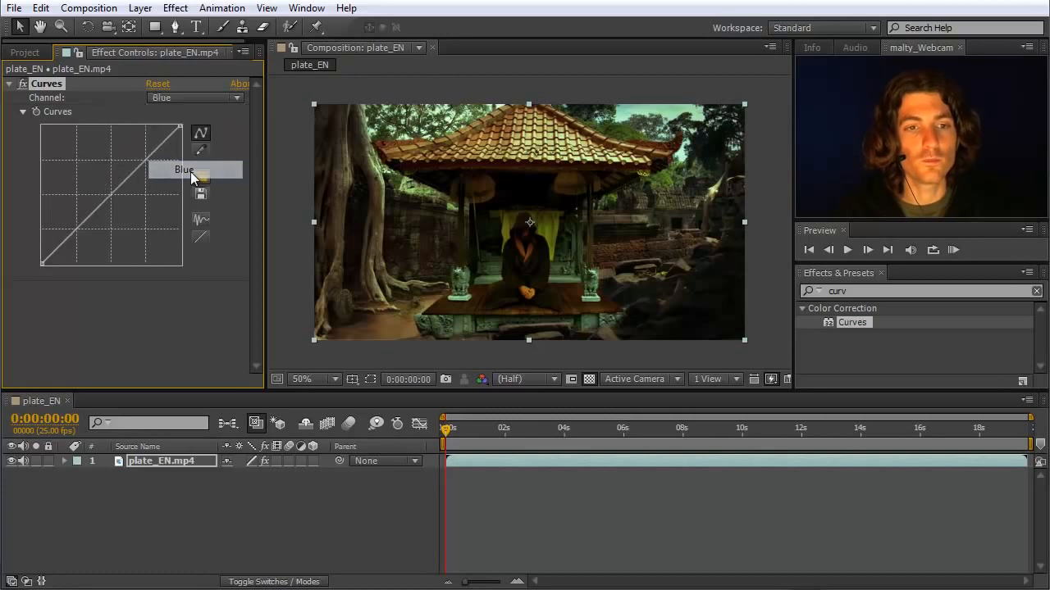
click(78, 224)
drag(77, 224, 66, 217)
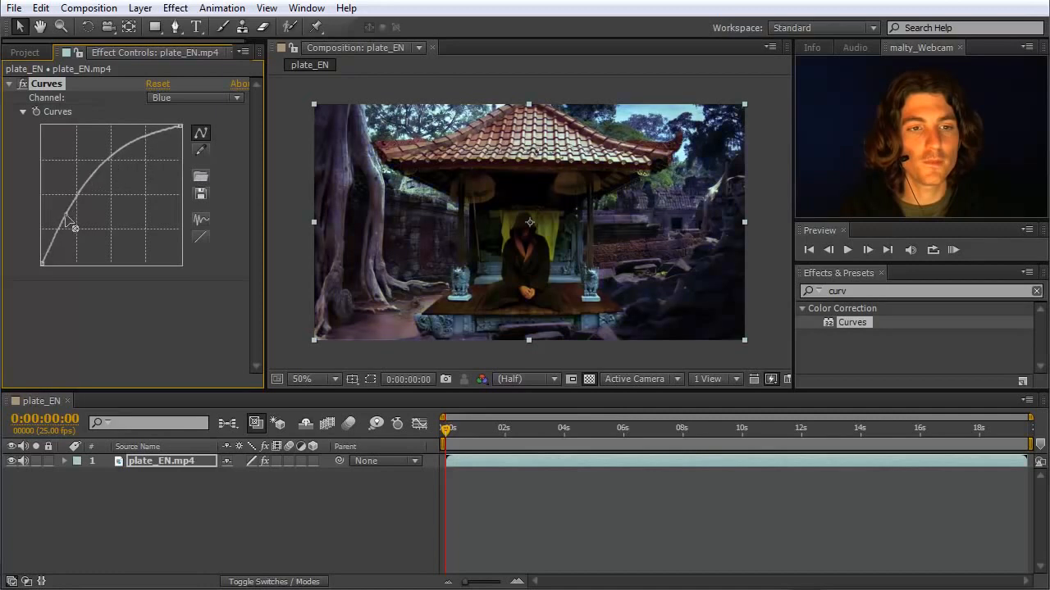
drag(95, 168, 106, 193)
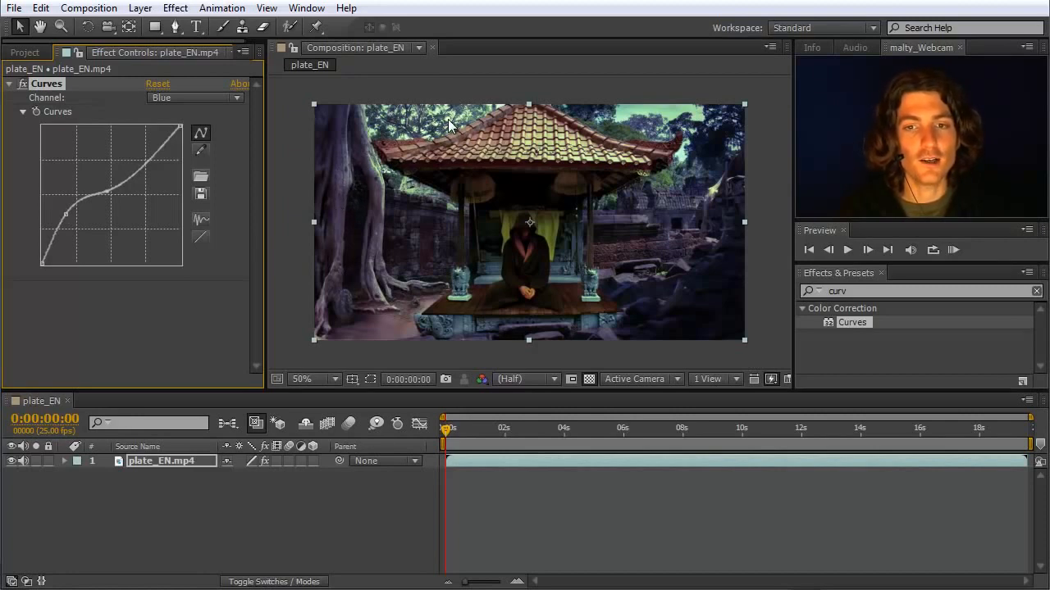
drag(147, 162, 170, 153)
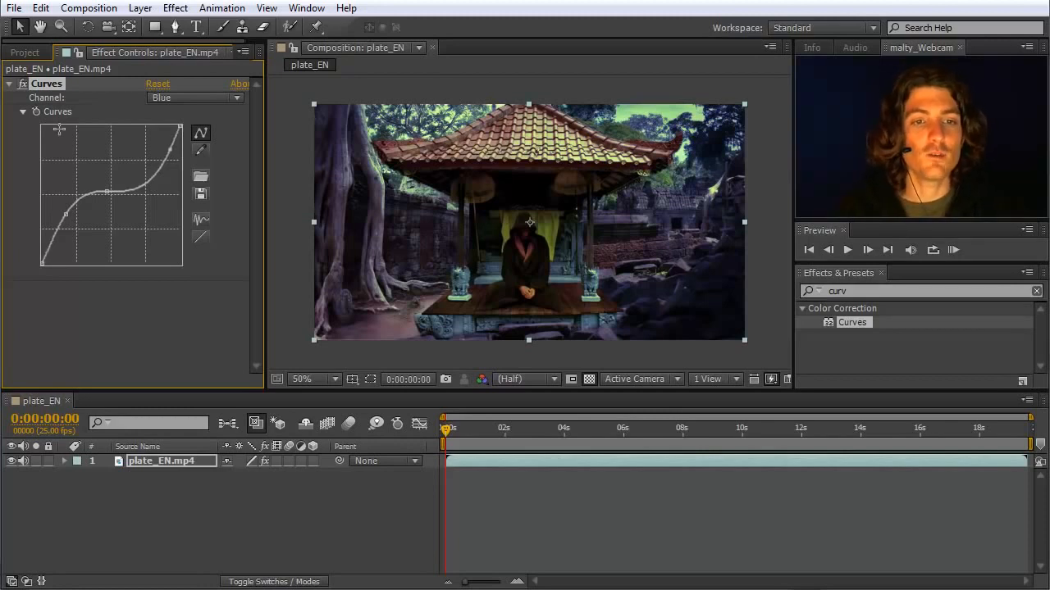
- Brighten the whole image by raising the midpoint of the combined RGB curve above the diagonal
click(236, 99)
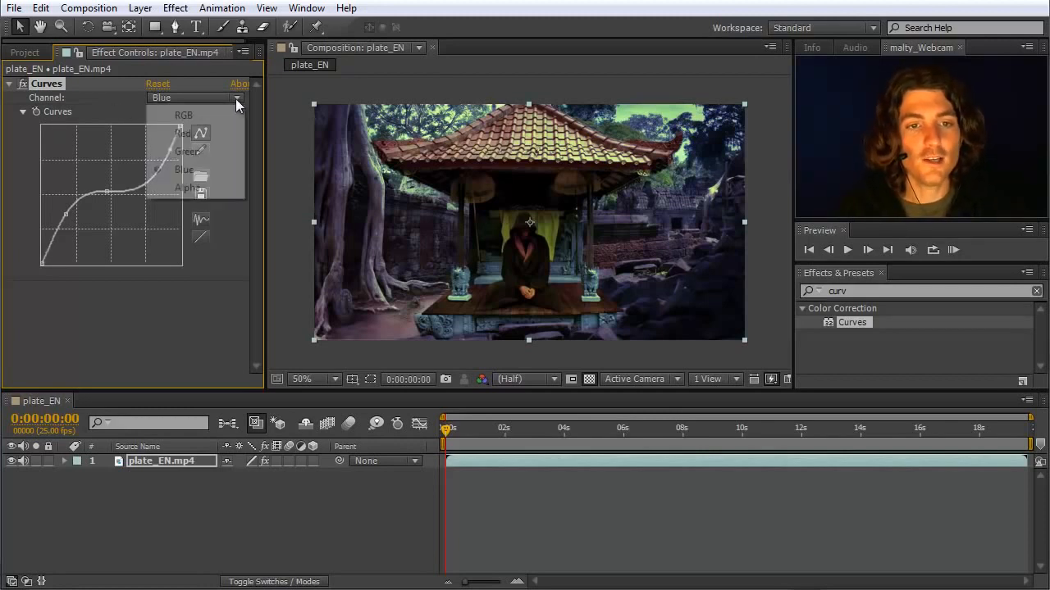
click(193, 115)
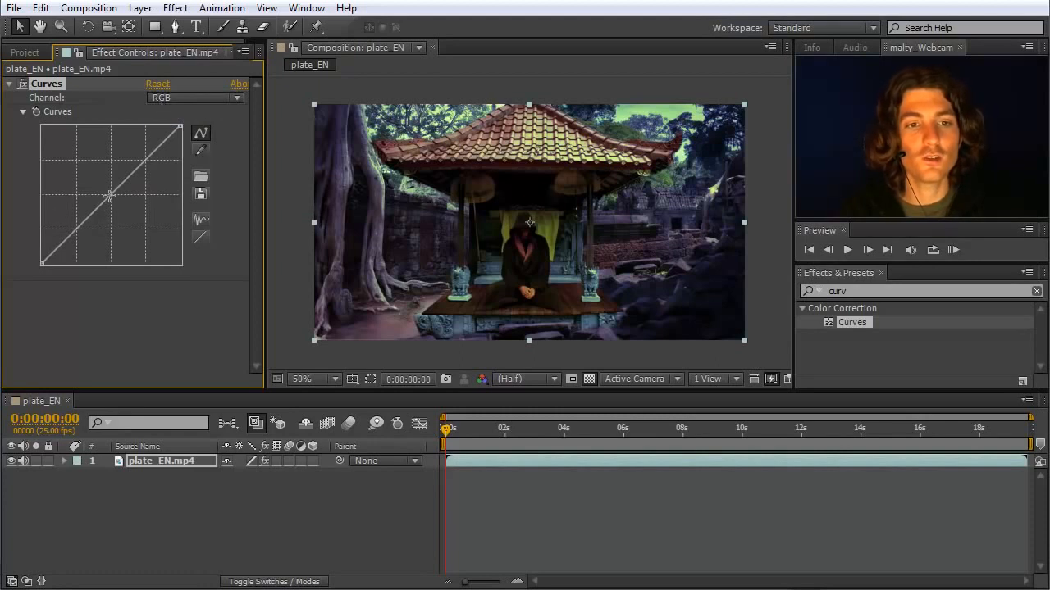
drag(109, 199, 95, 183)
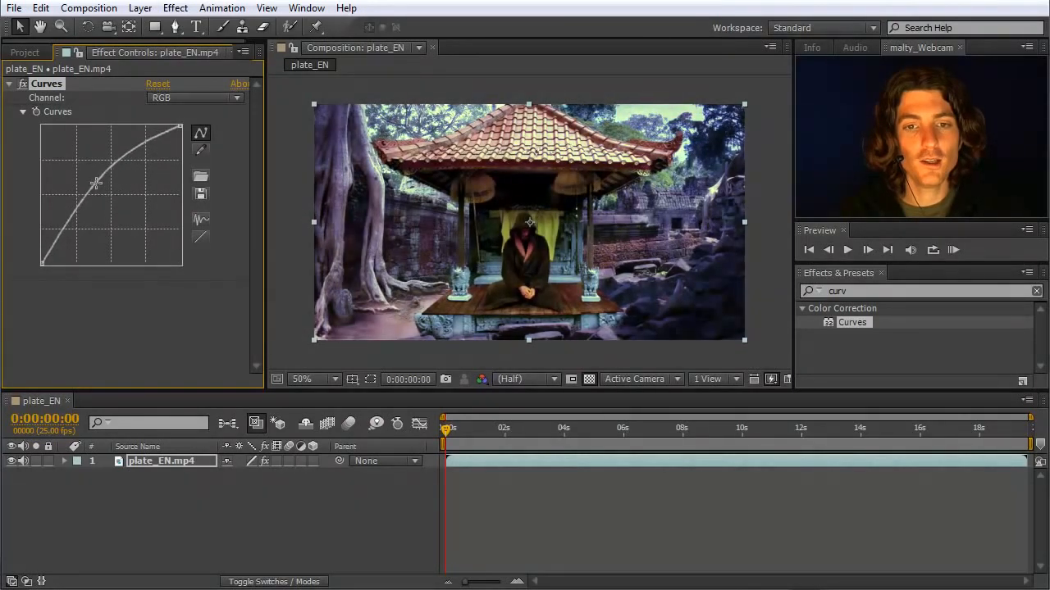
click(221, 97)
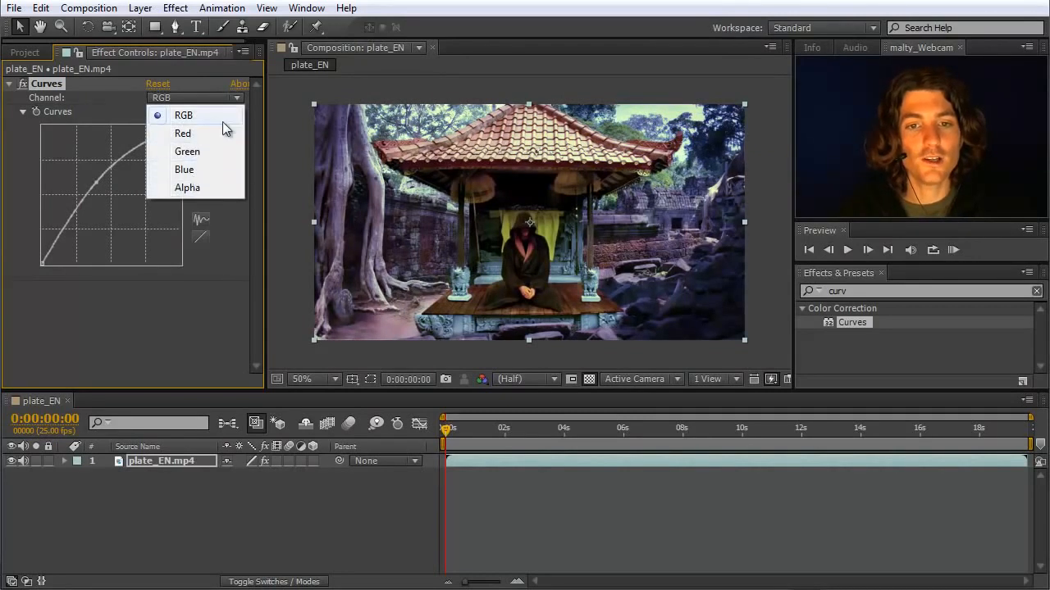
click(255, 114)
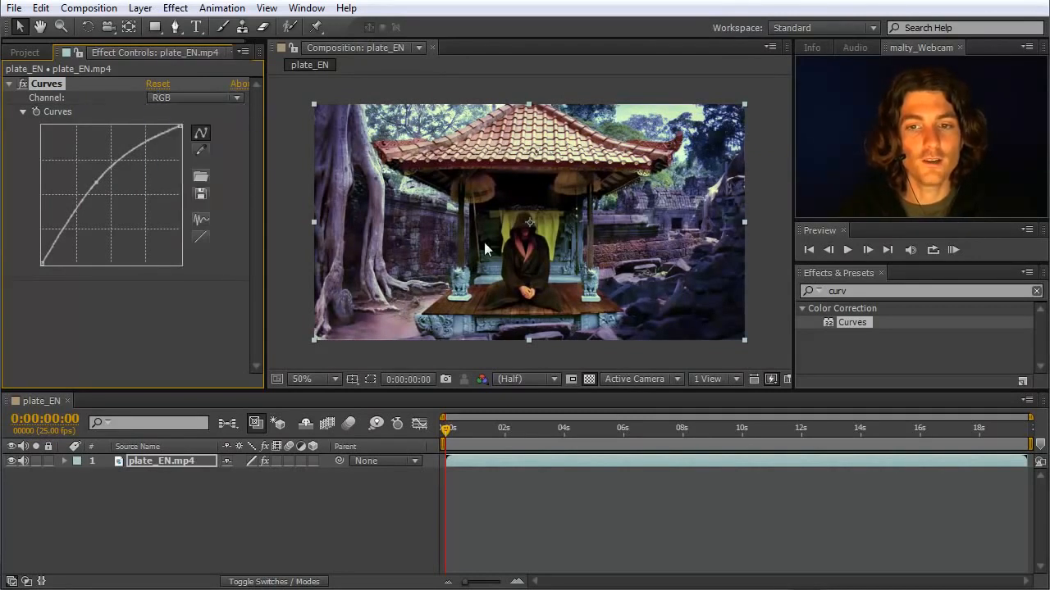